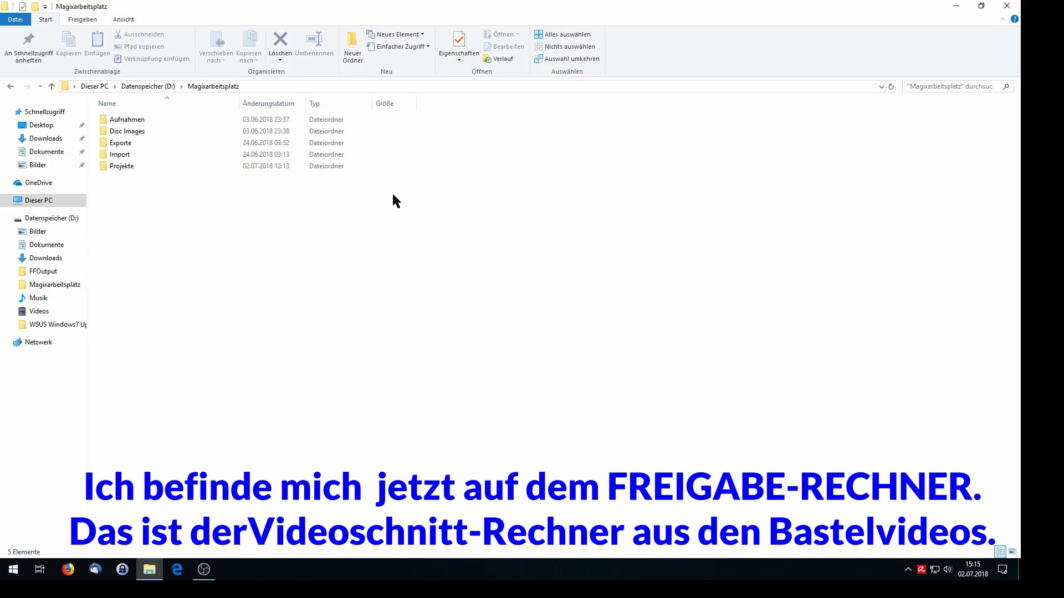
- Turn on advanced sharing for the Exporte folder in Magixarbeitsplatz
right_click(143, 145)
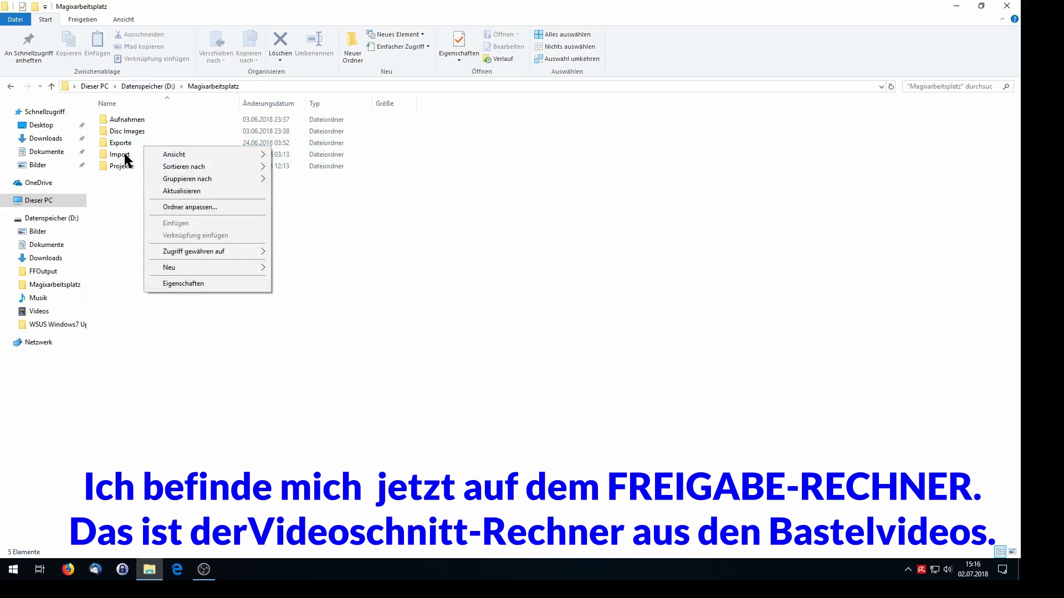
left_click(119, 148)
right_click(121, 149)
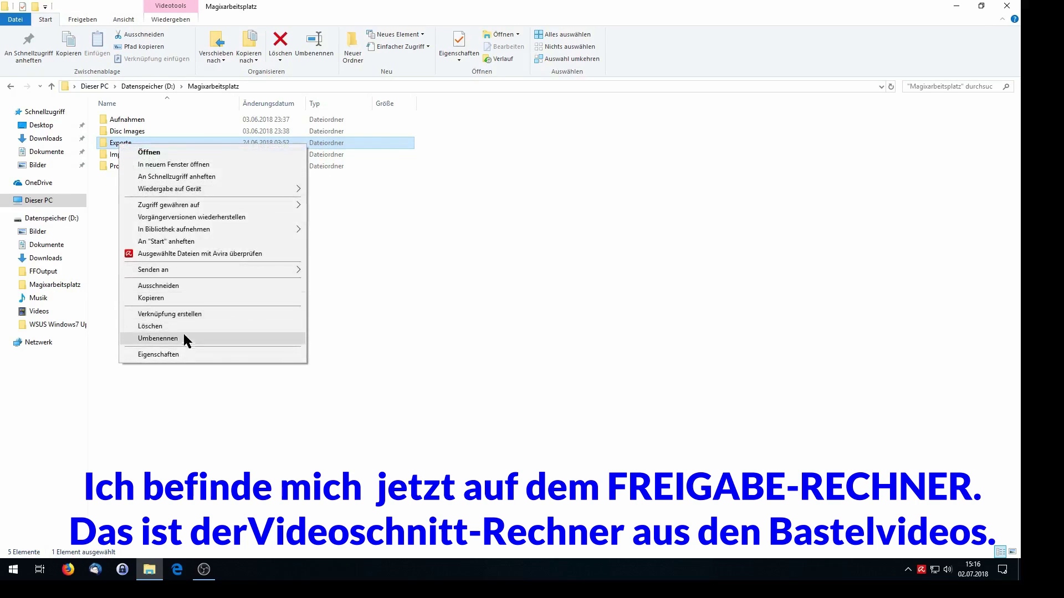
left_click(188, 353)
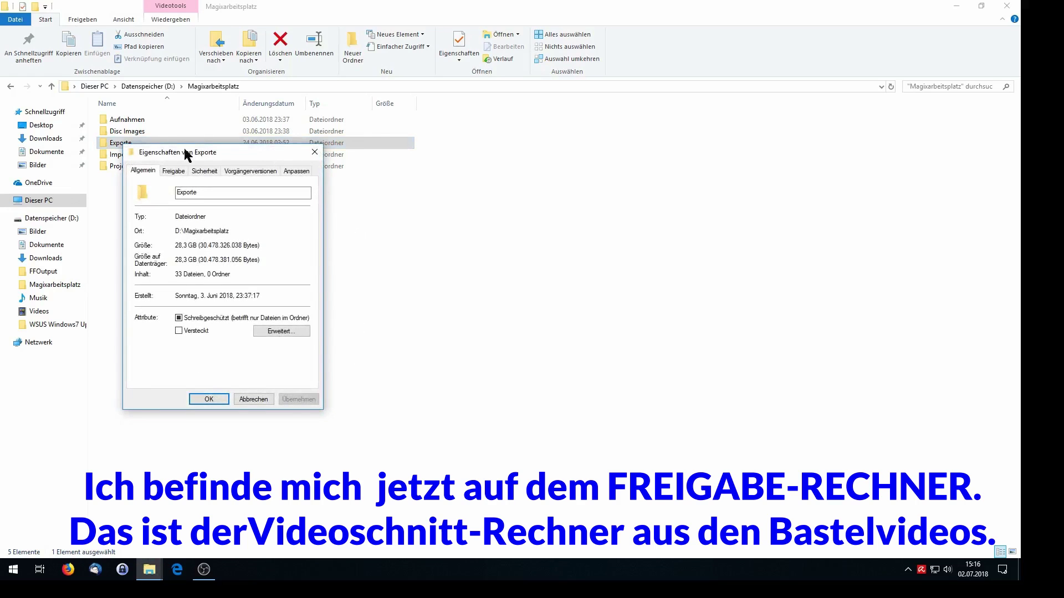
left_click(176, 172)
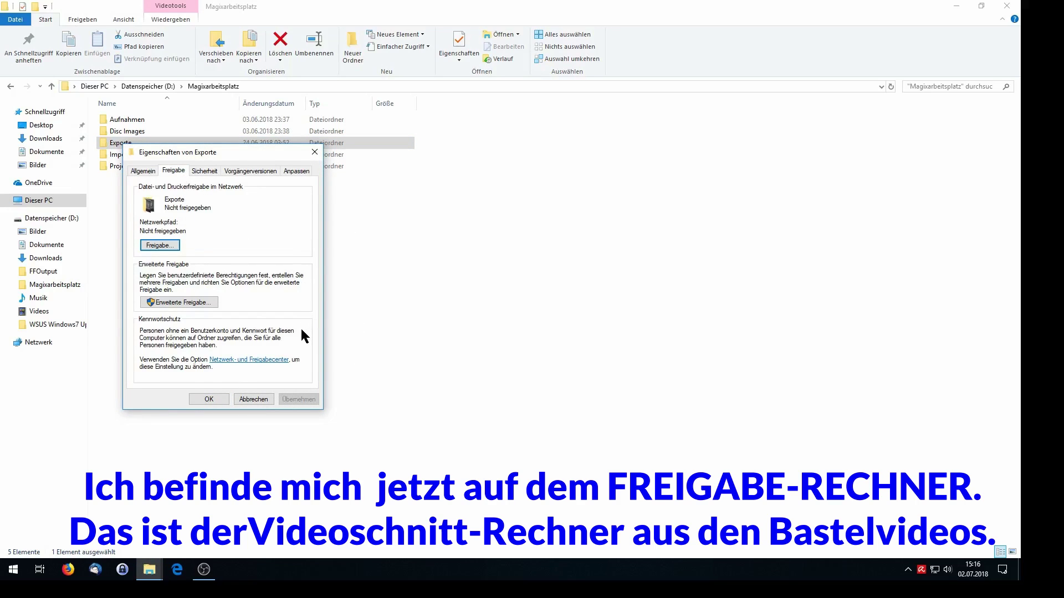
left_click(192, 303)
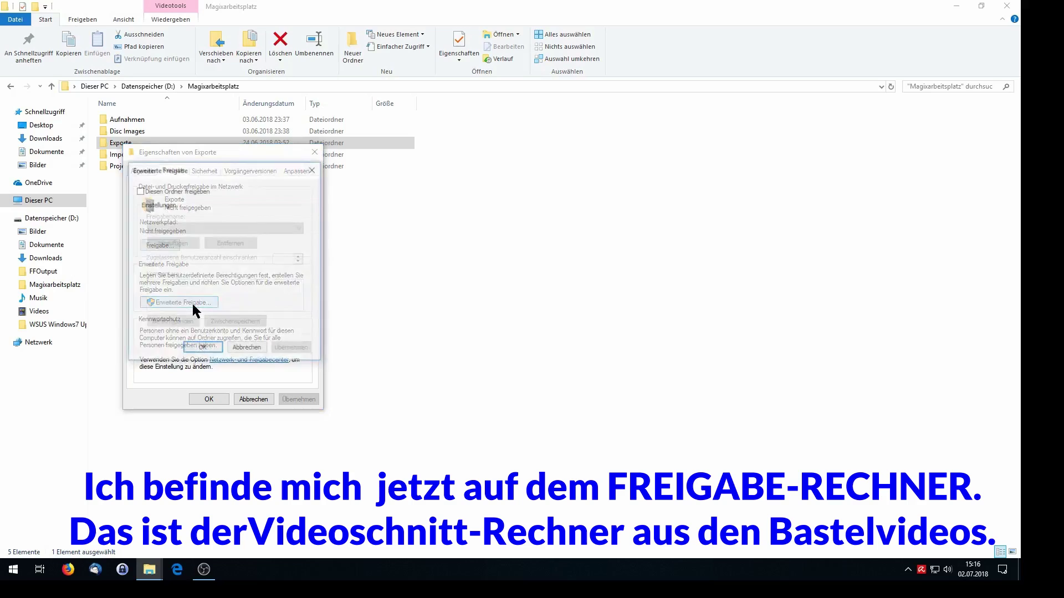
left_click(201, 190)
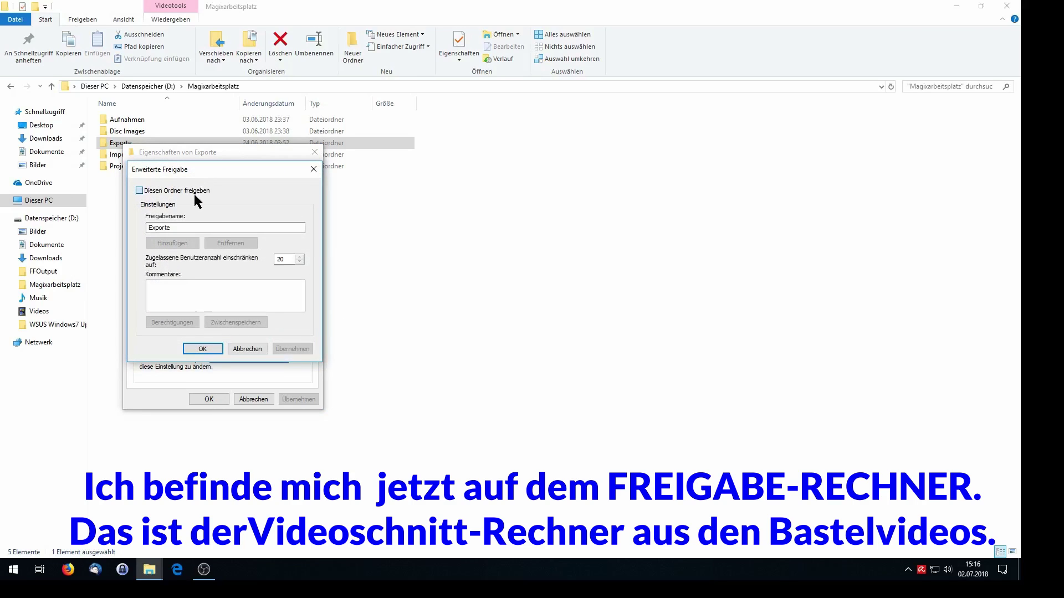
- Change the Exporte folder's share name to Video-Exporte
left_click(208, 228)
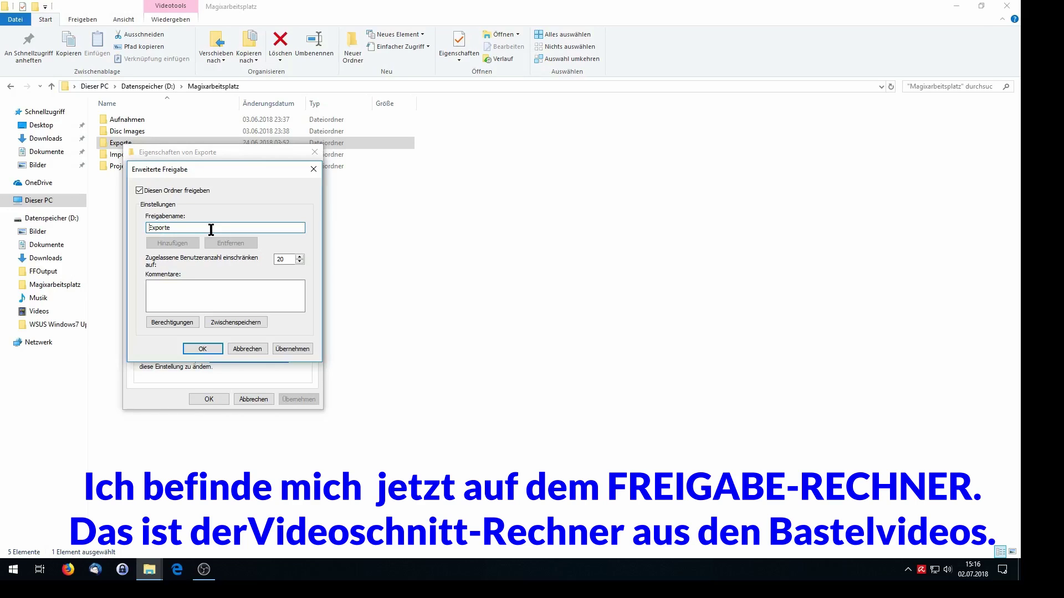
type("VIdeo")
key("BackSpace")
key("Delete")
type("Video-")
- Allow full control (Vollzugriff) for the group Jeder on the Video-Exporte share and apply the sharing settings
left_click(183, 323)
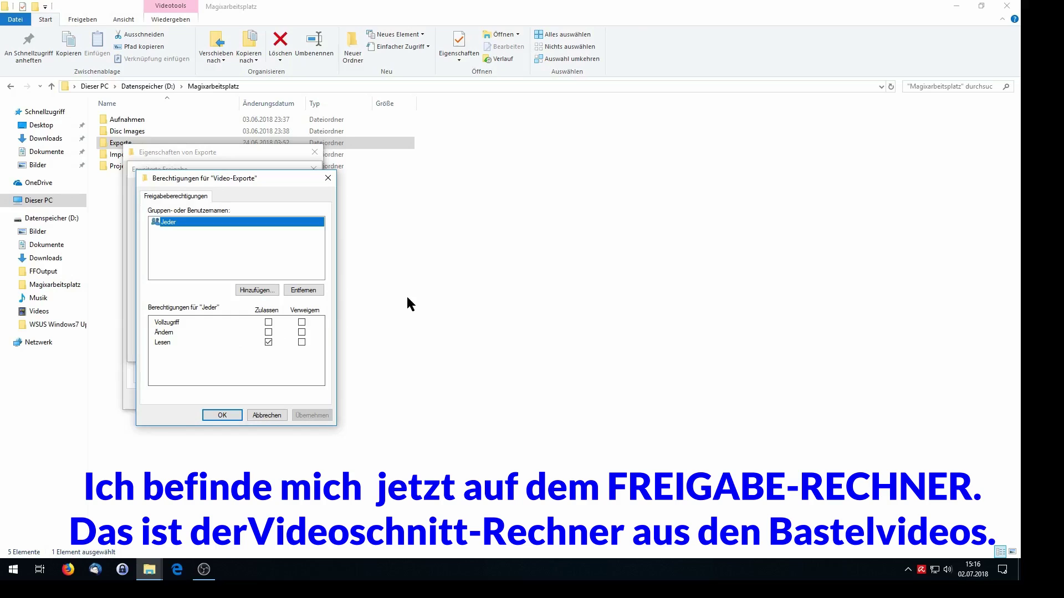
left_click(269, 322)
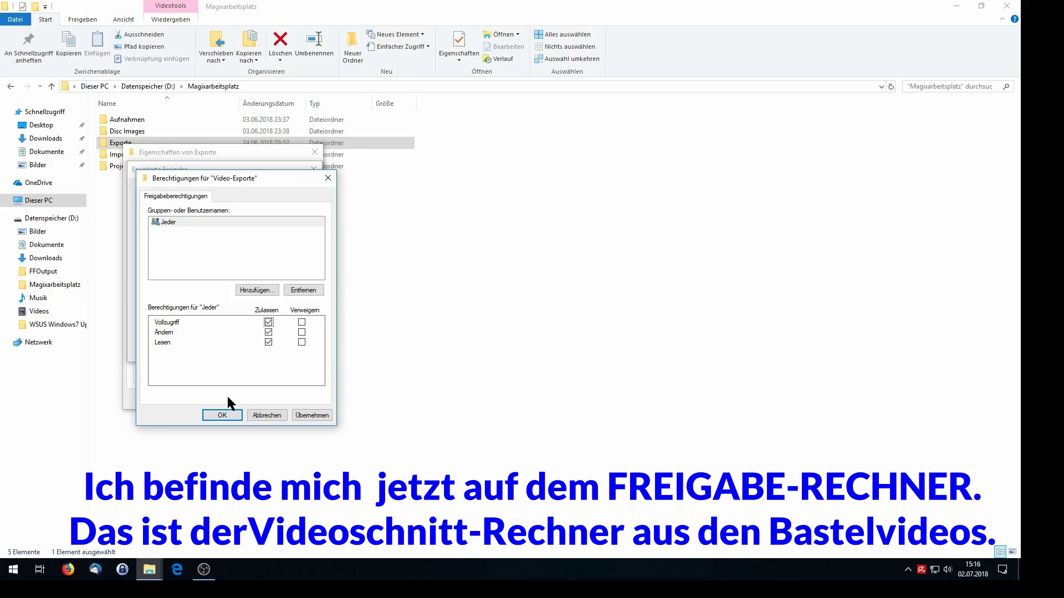
left_click(221, 416)
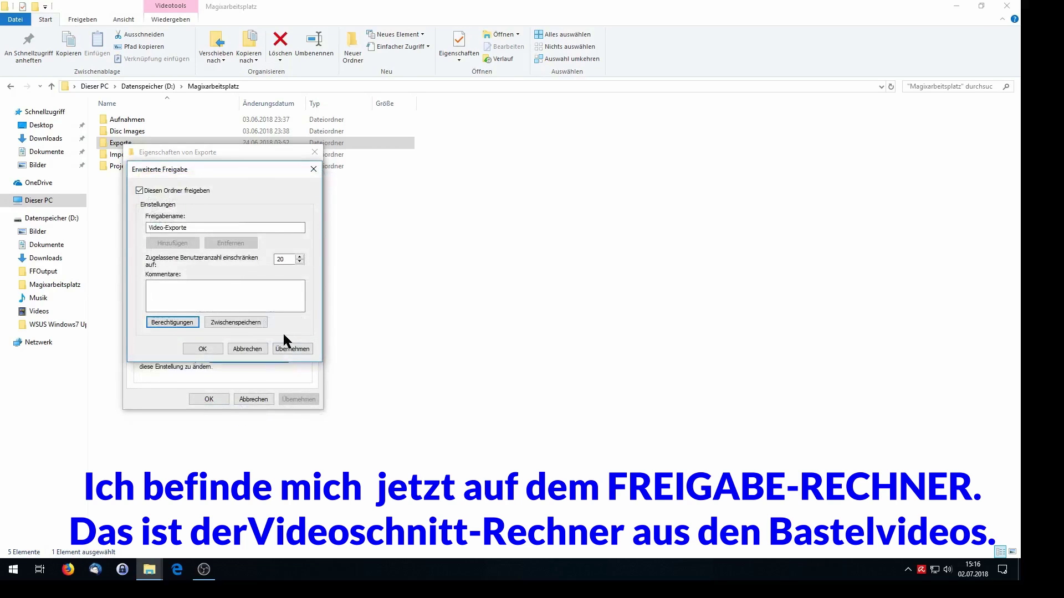
left_click(207, 349)
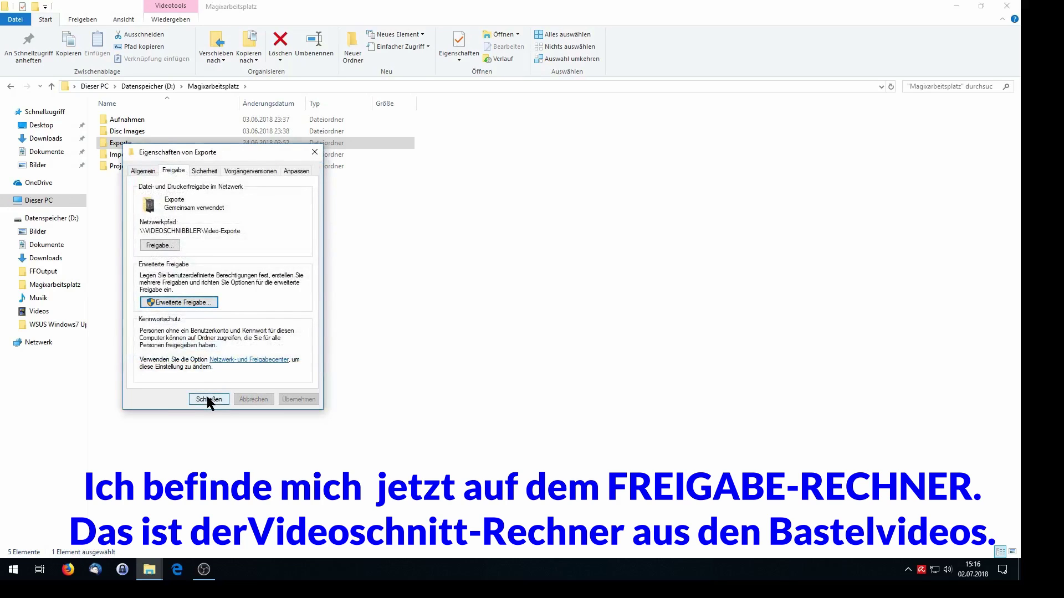
left_click(209, 399)
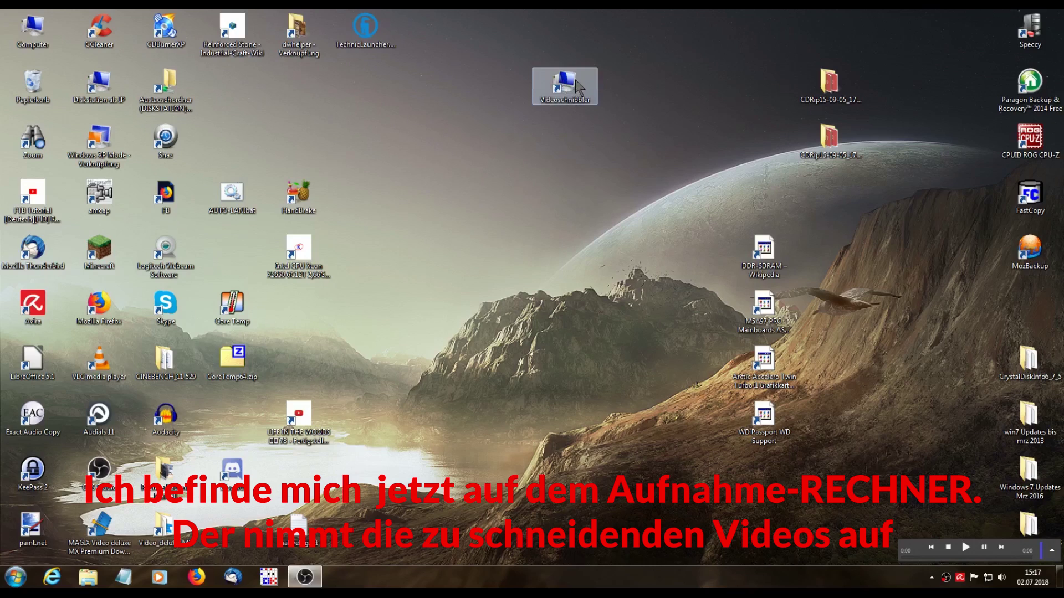
- On the recording computer, open the Videoschnibbler network shortcut and try to access the Video-Exporte share
double_click(560, 92)
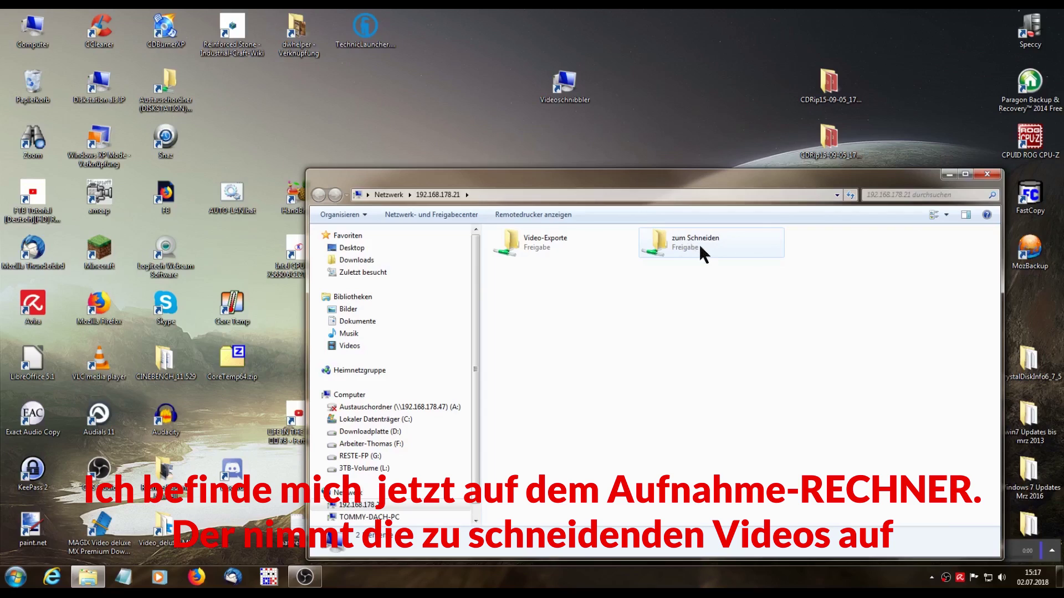
left_click(533, 245)
double_click(533, 245)
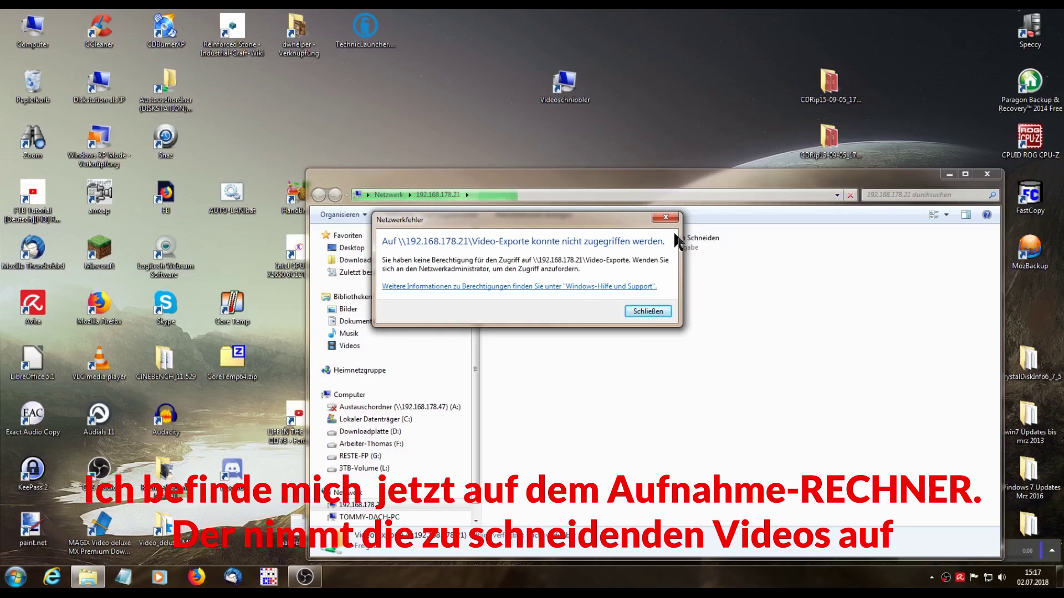
left_click(650, 310)
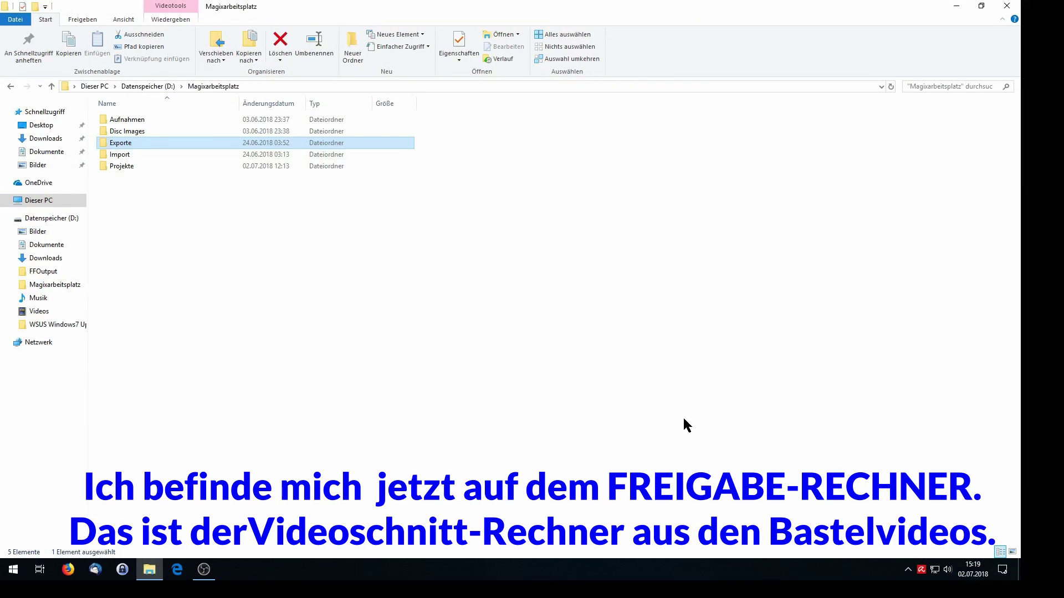
- Back on the sharing computer, remove the NETZWERK entry from the share permissions of the Exporte folder
right_click(148, 139)
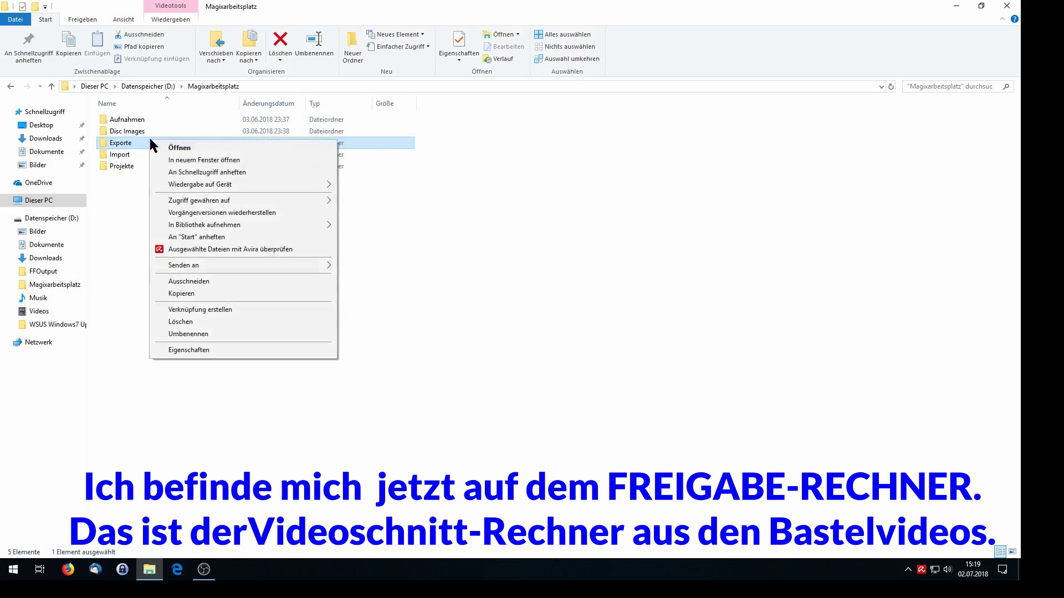
left_click(184, 351)
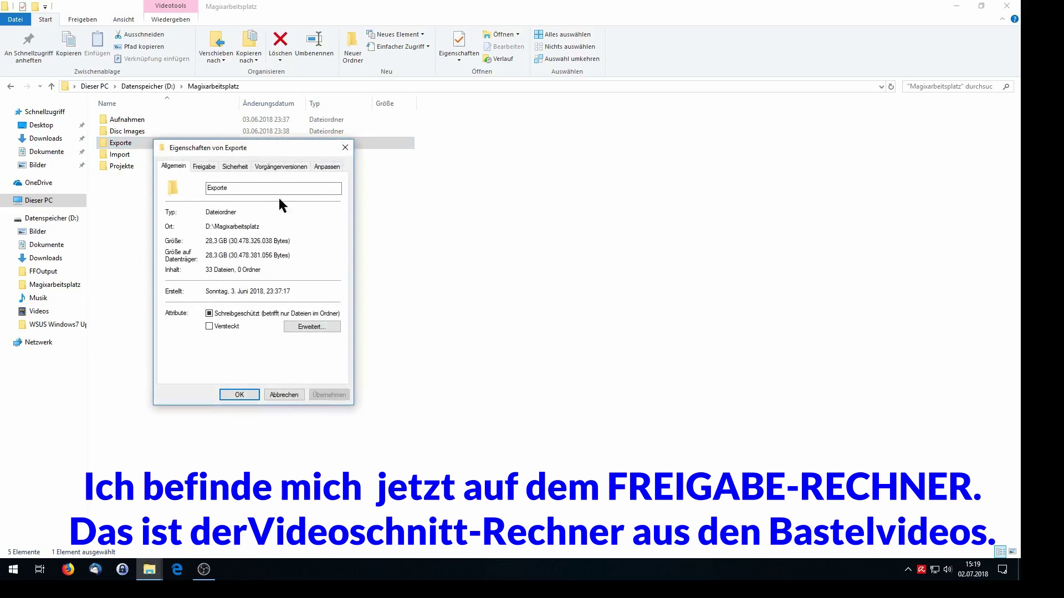
left_click(204, 167)
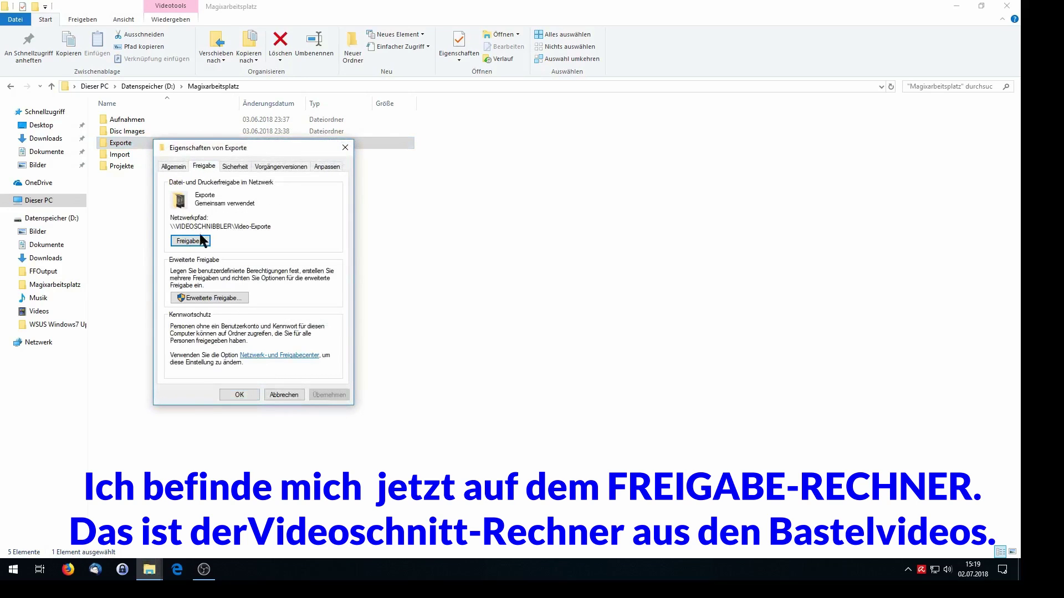
left_click(220, 300)
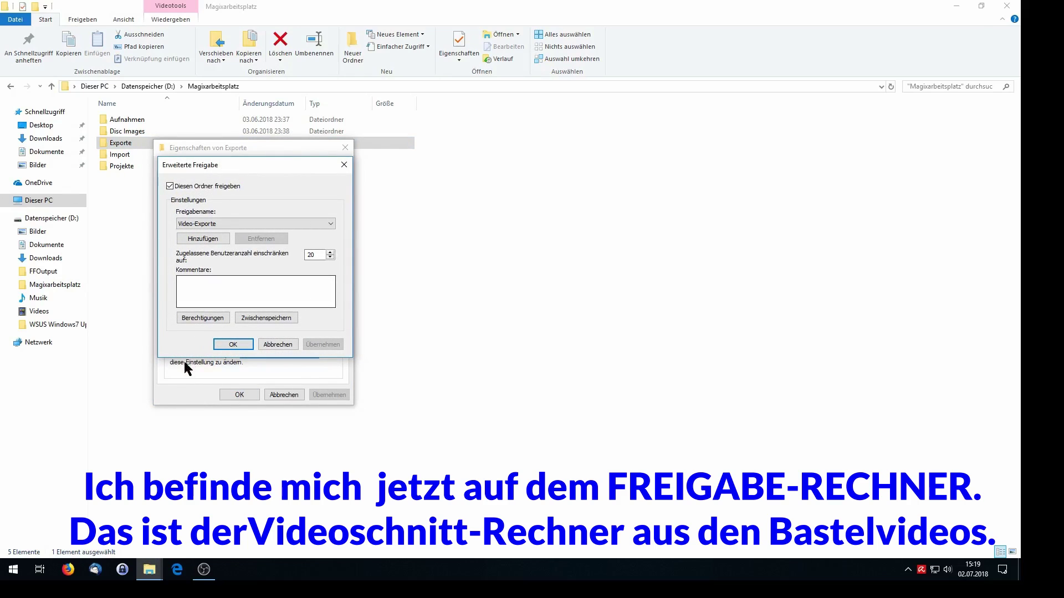
left_click(198, 319)
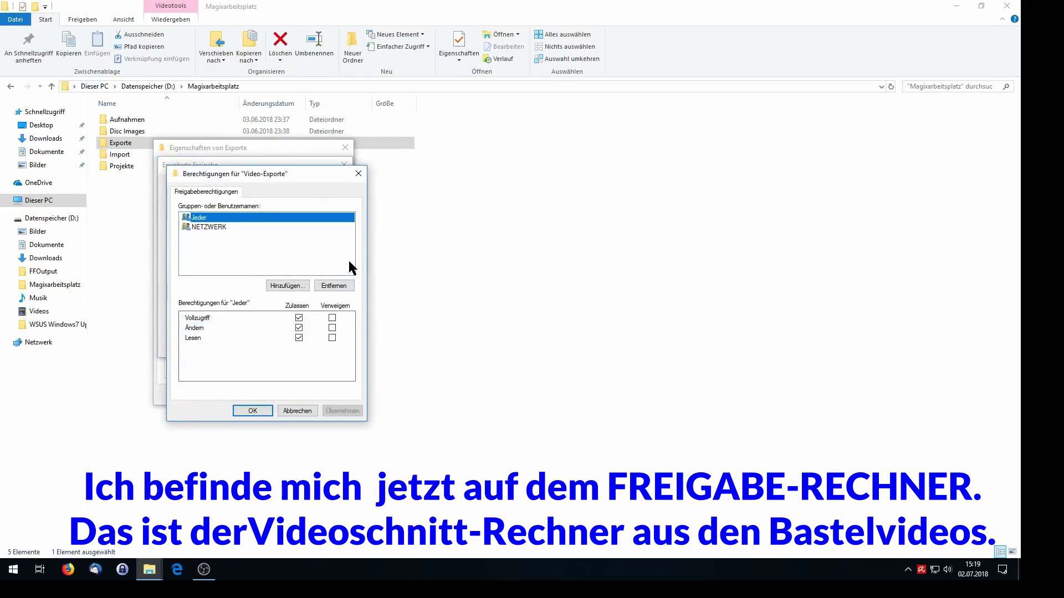
left_click(211, 228)
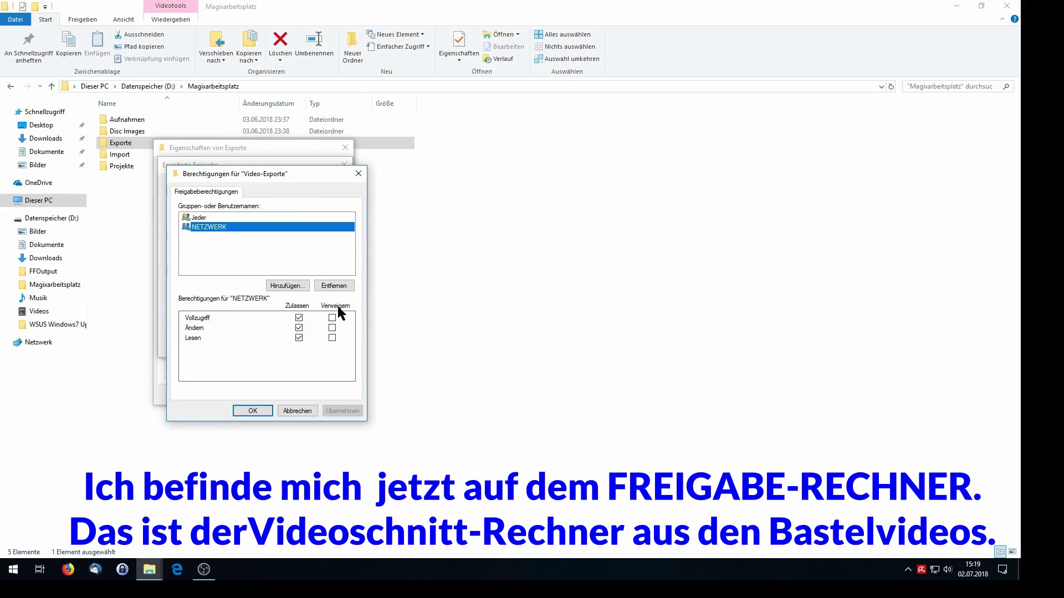
left_click(333, 286)
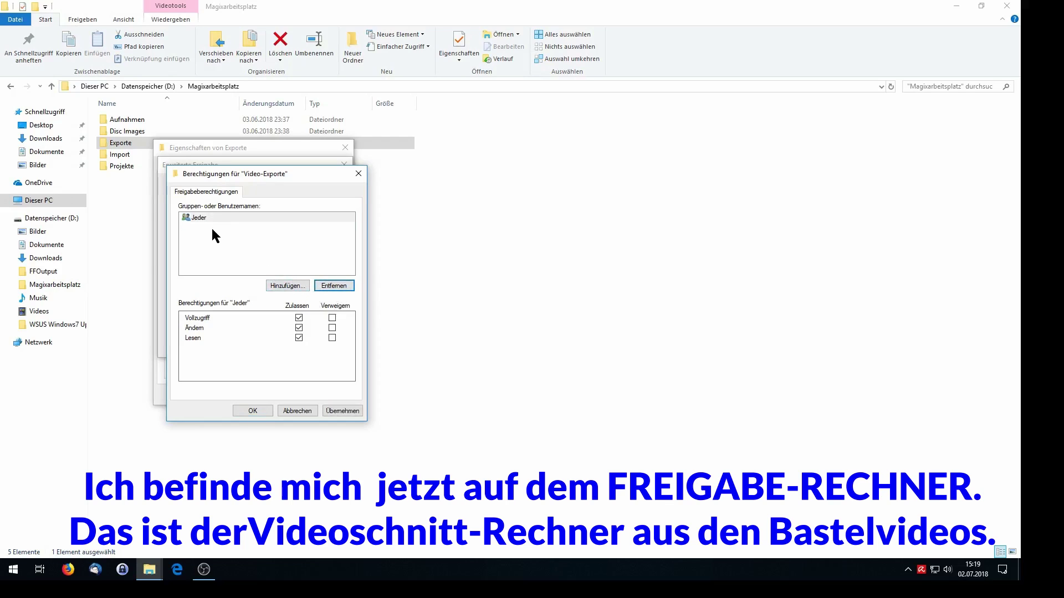
- Search for the available users and groups and add NETZWERK to the Video-Exporte share permissions
left_click(289, 286)
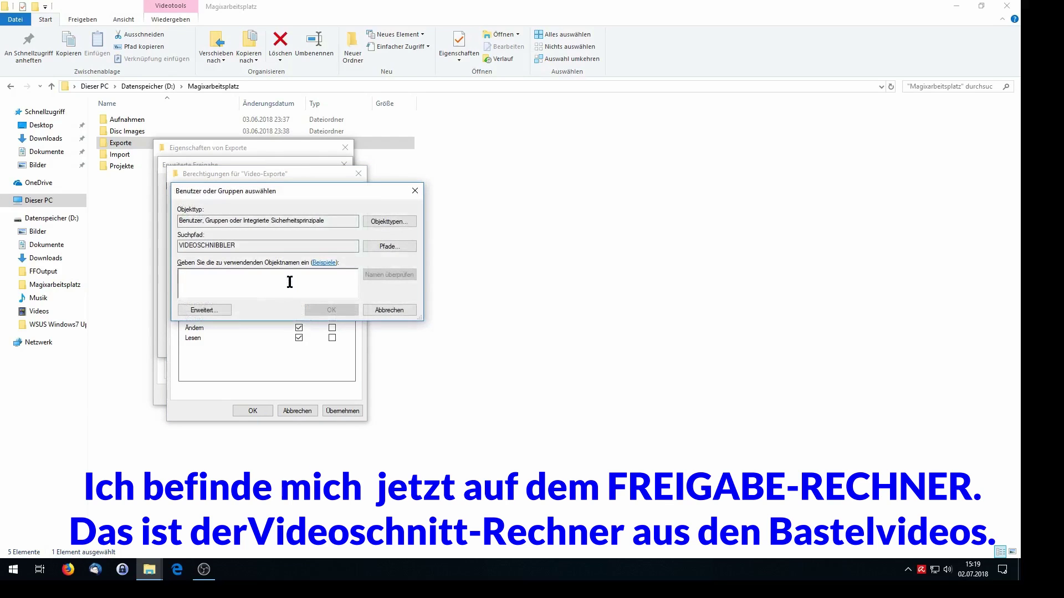
left_click(205, 310)
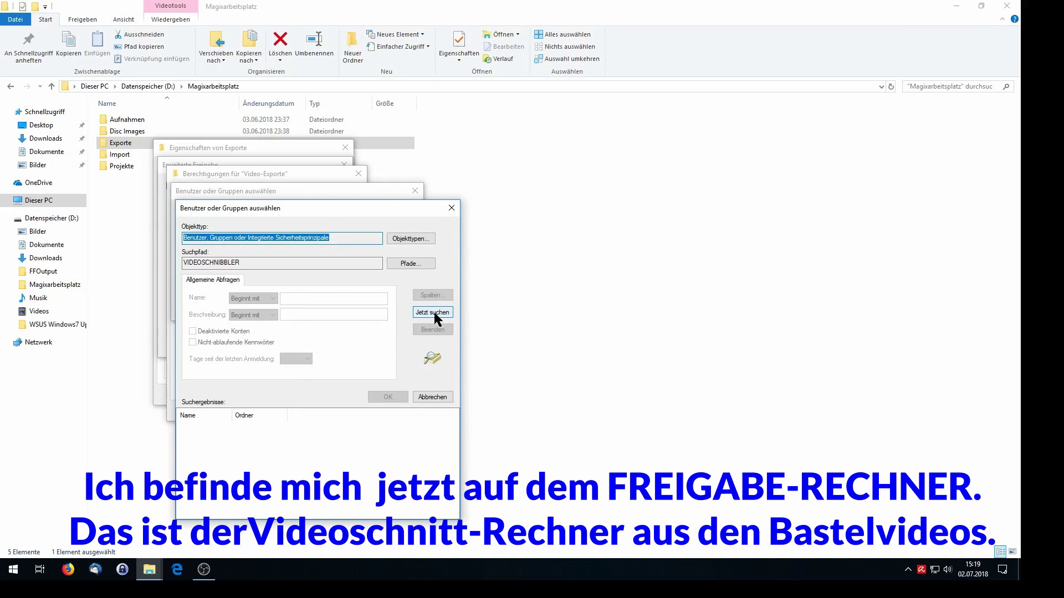
left_click(434, 314)
scroll(253, 495, "down", 6)
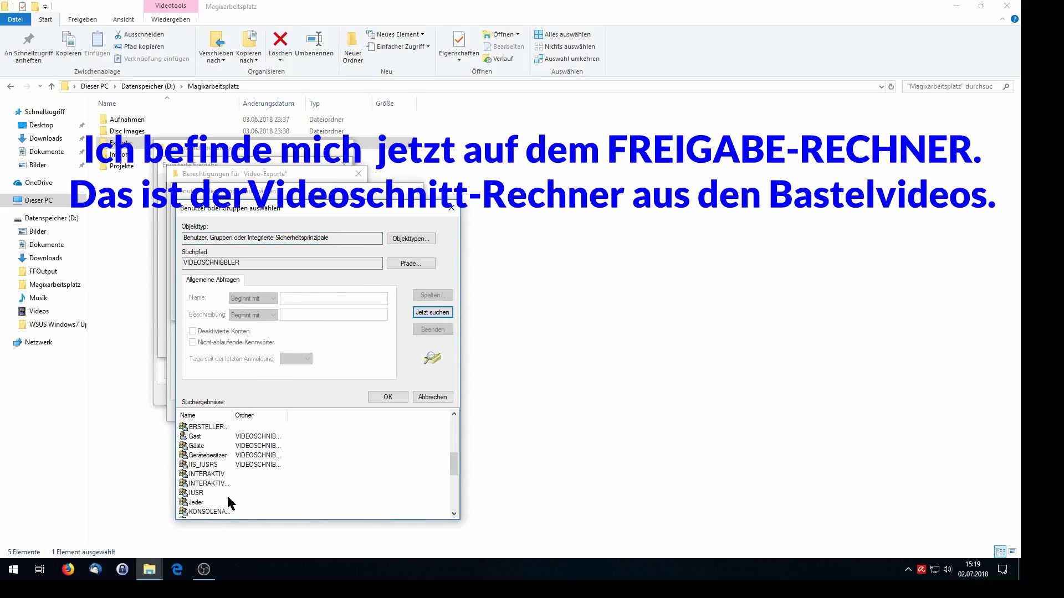
scroll(228, 493, "down", 2)
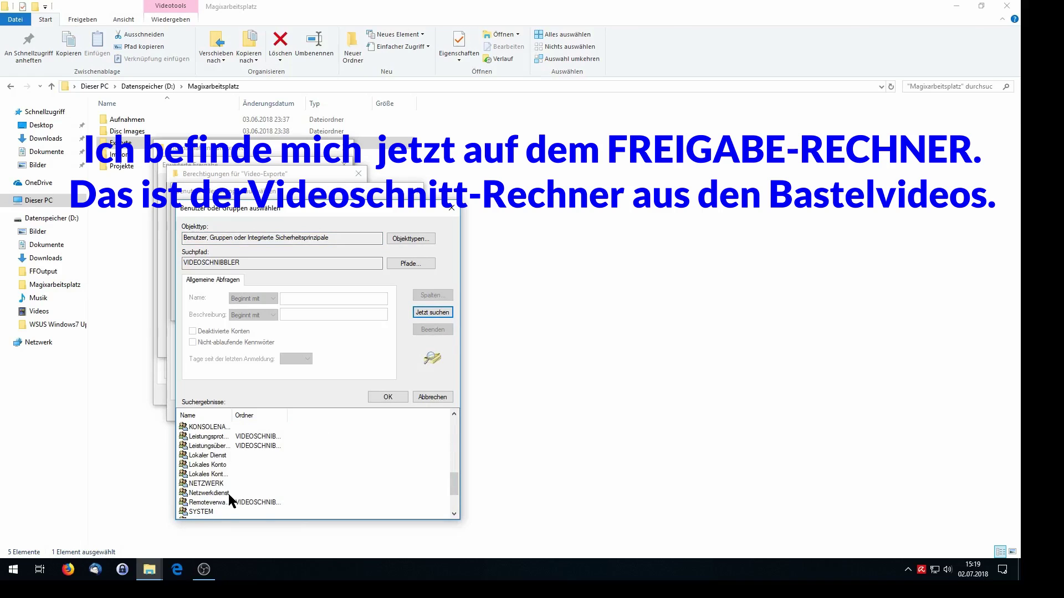
left_click(242, 484)
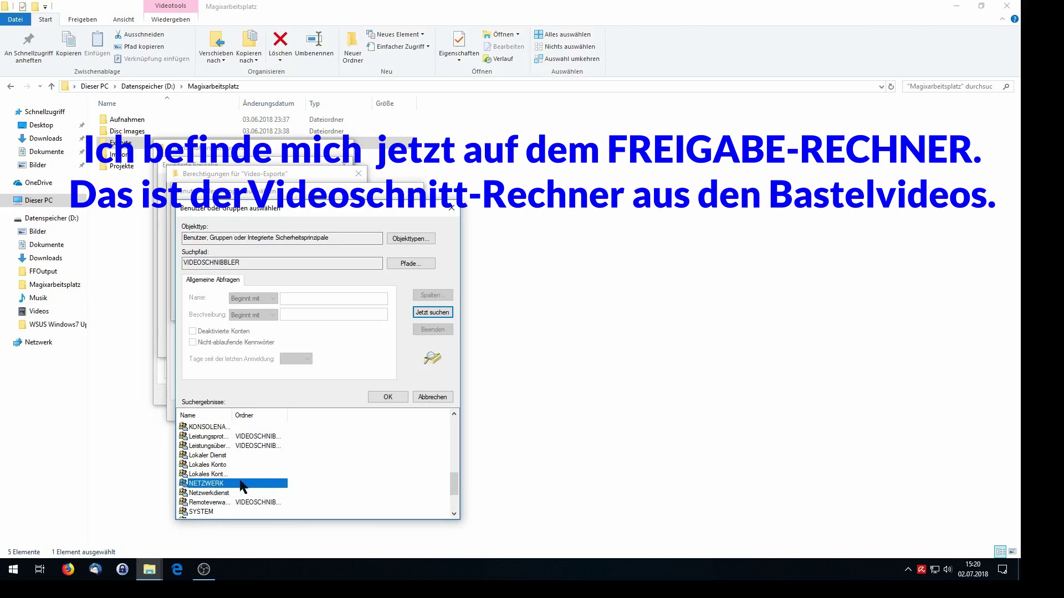
left_click(395, 395)
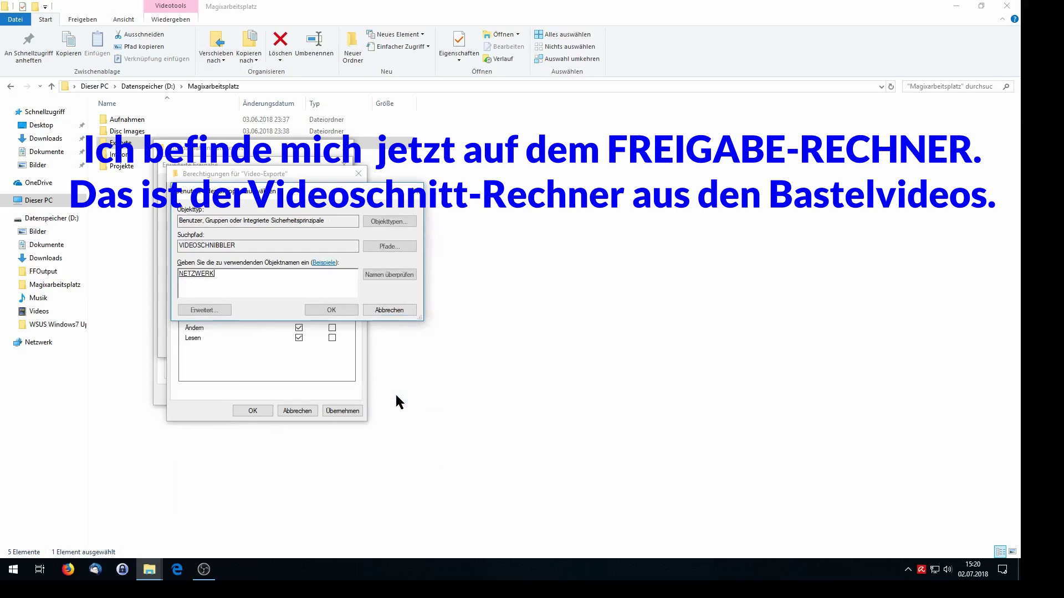
left_click(331, 311)
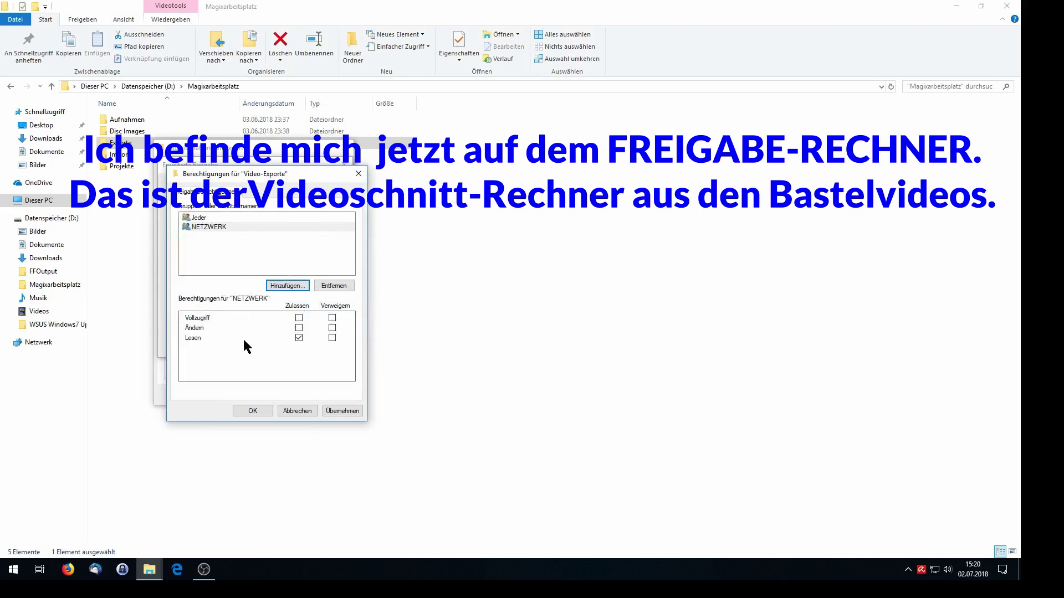
- Allow full control (Vollzugriff) for NETZWERK on the share, apply it and close the folder's sharing and properties dialogs
left_click(299, 319)
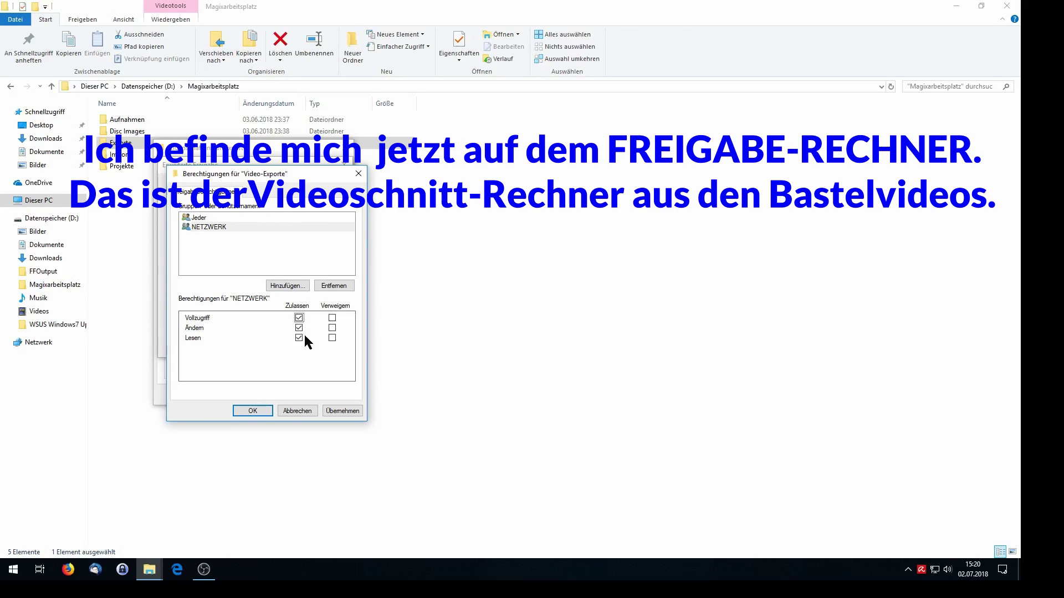
left_click(358, 411)
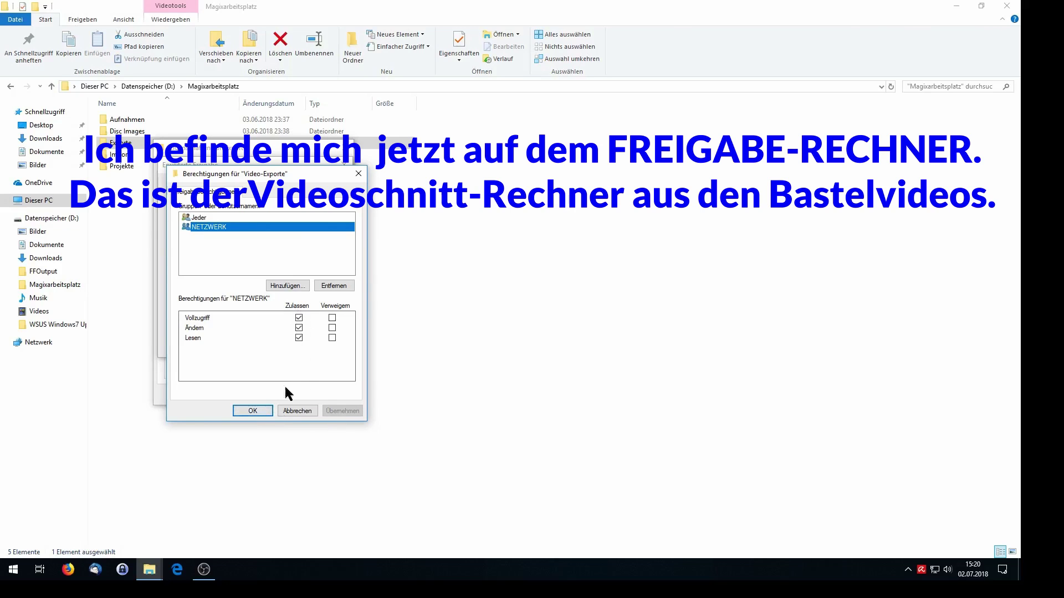
left_click(270, 410)
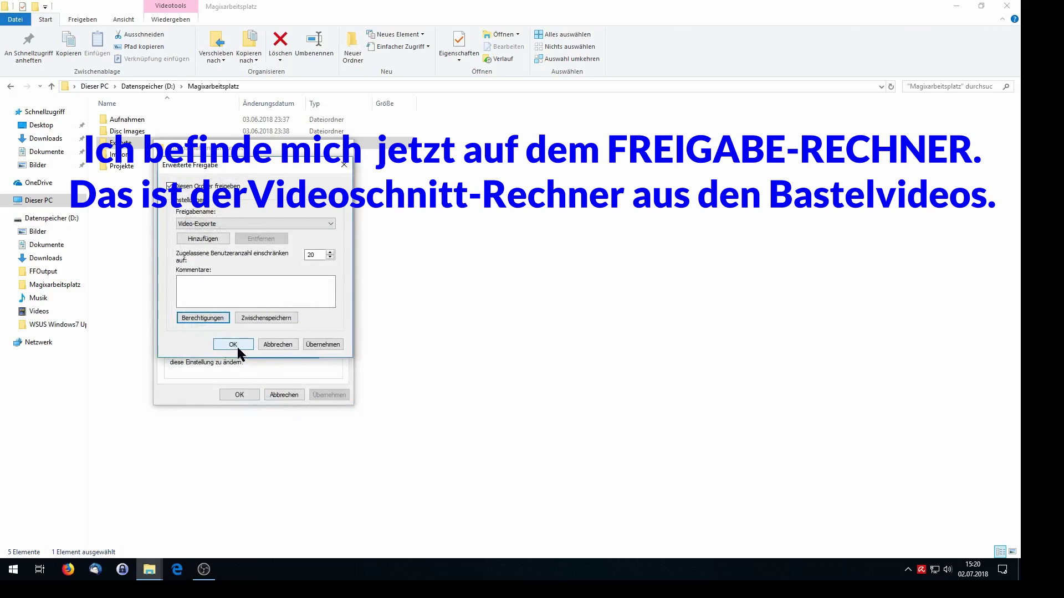
left_click(236, 345)
left_click(247, 395)
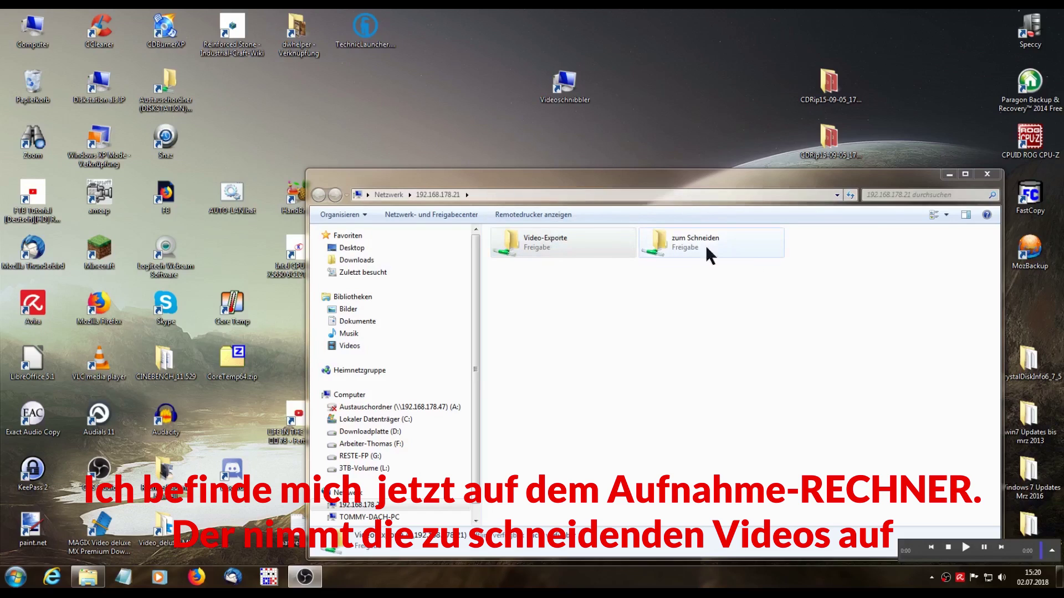
- Try again to open the Video-Exporte share from the recording computer and dismiss the network dialog
double_click(543, 241)
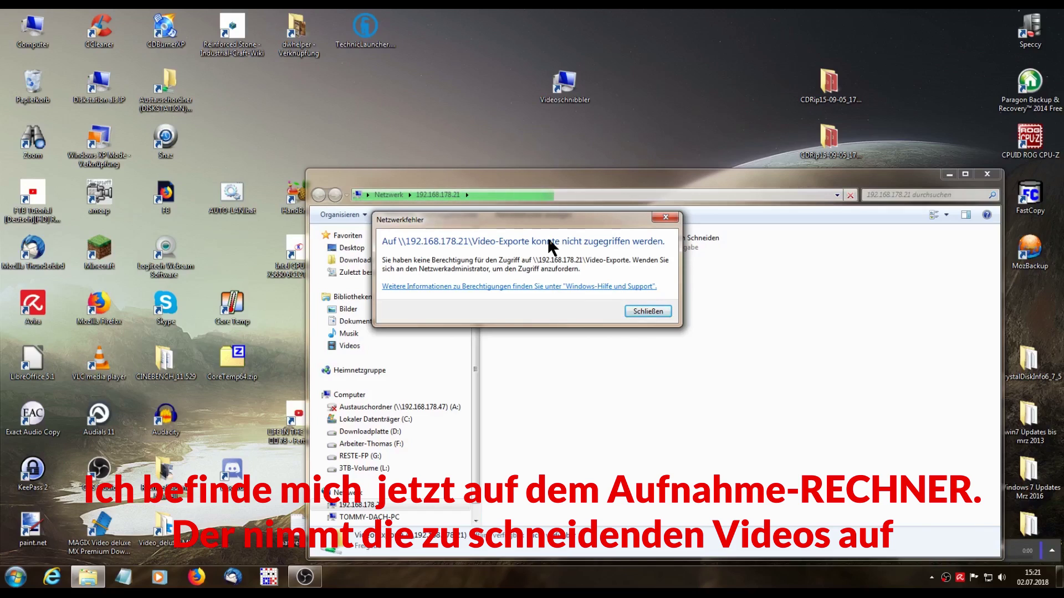
key("Return")
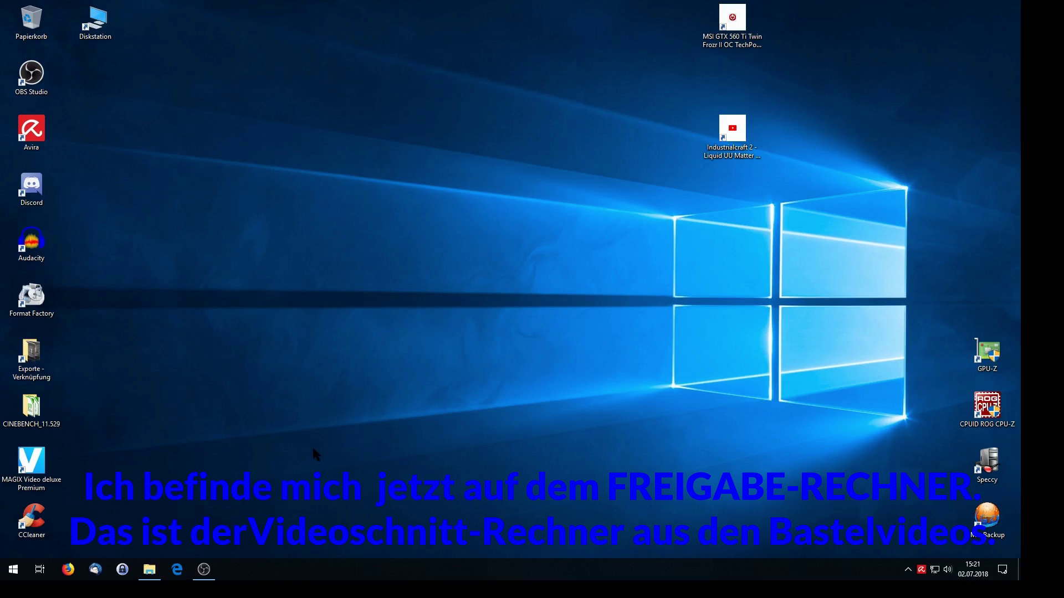
- On the sharing computer, open the advanced security settings of the Exporte folder in Magixarbeitsplatz
left_click(150, 571)
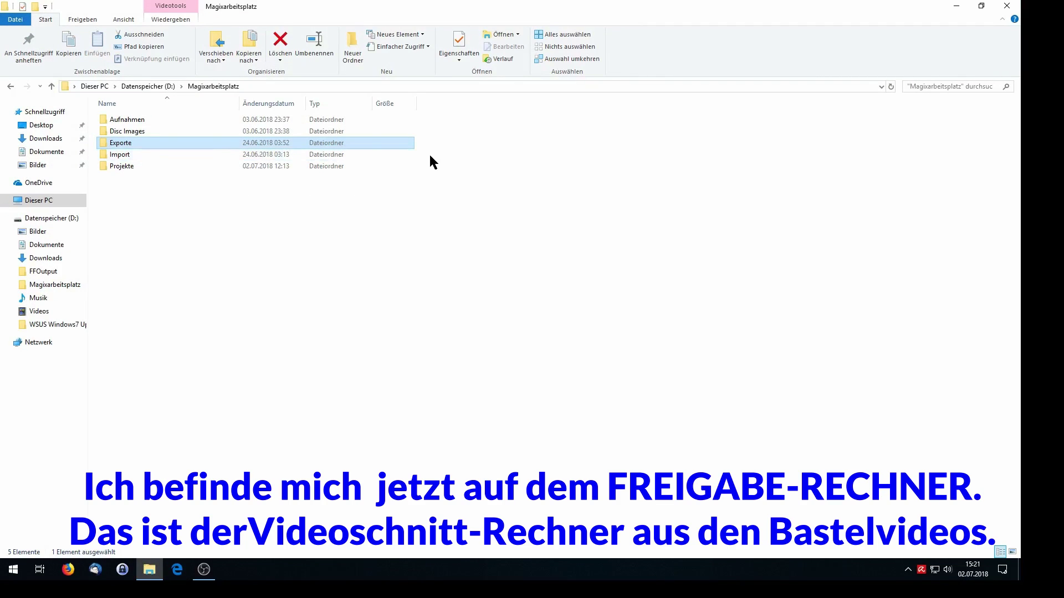
left_click(87, 21)
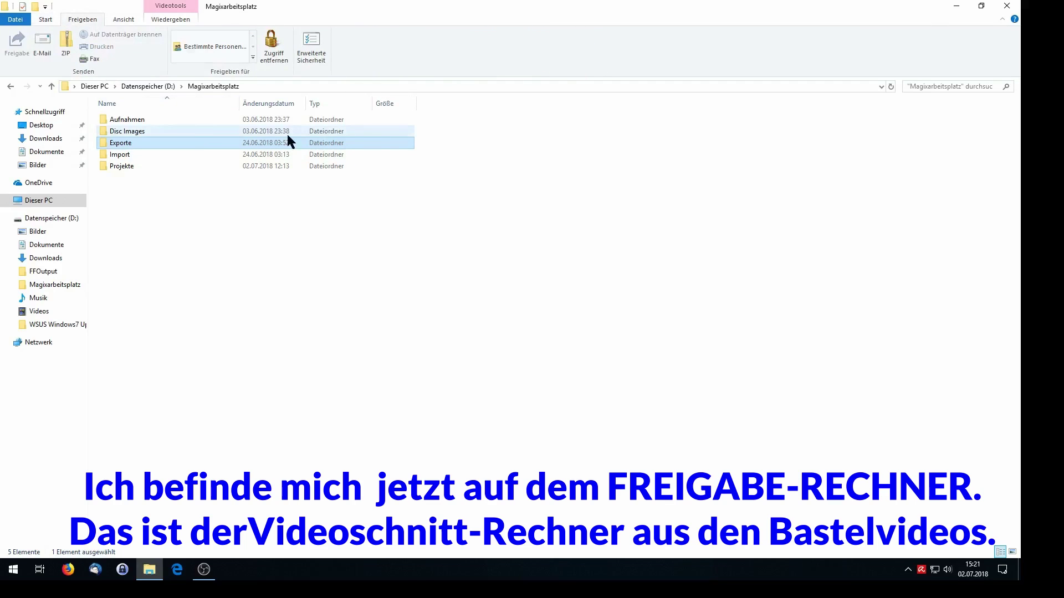
left_click(311, 53)
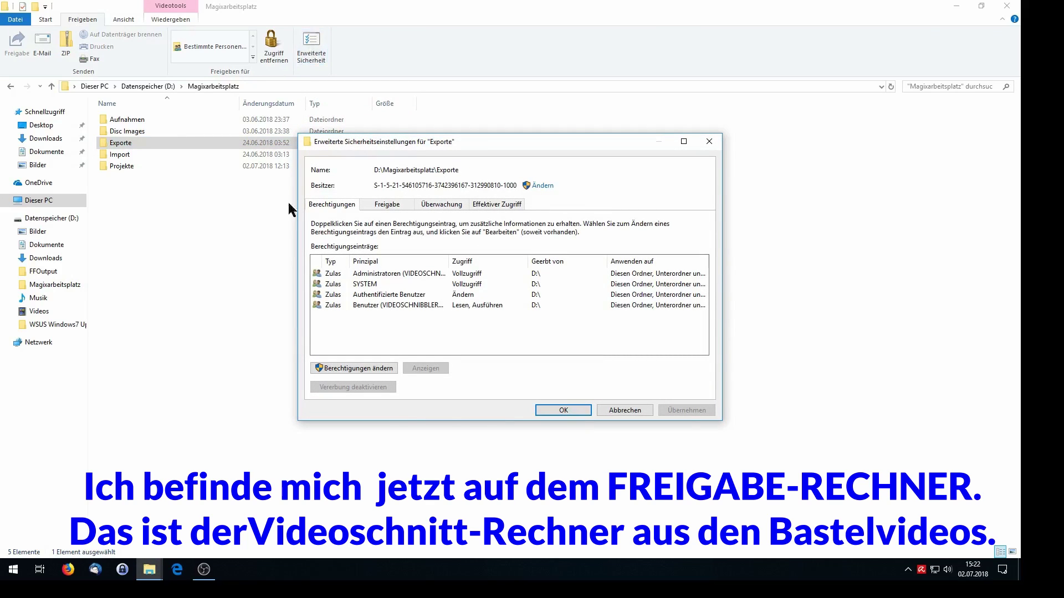
- Review the share permission entries for Jeder and NETZWERK, including the details of the NETZWERK entry
left_click(405, 204)
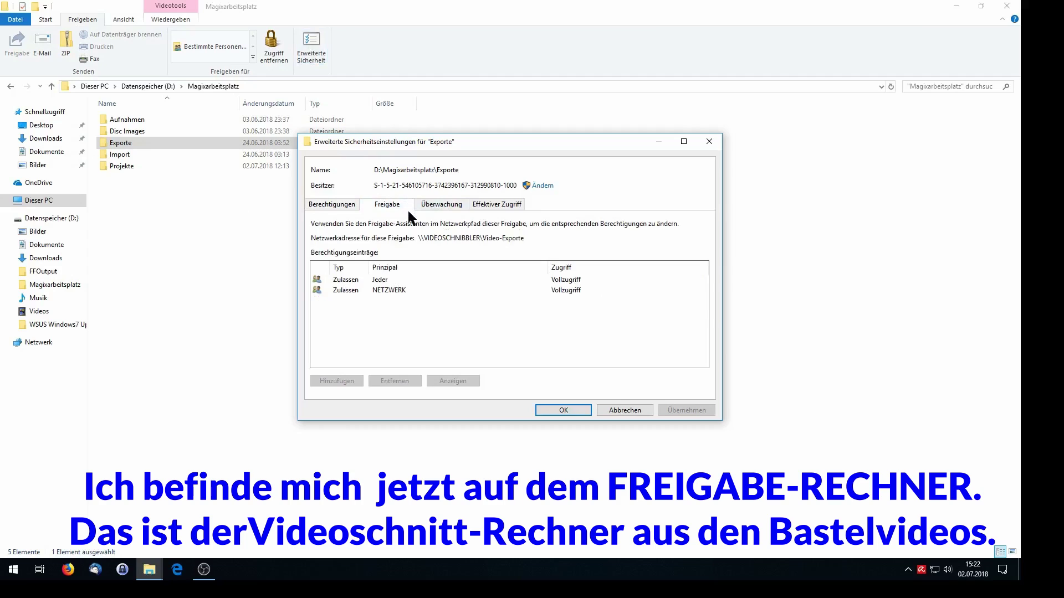
left_click(377, 280)
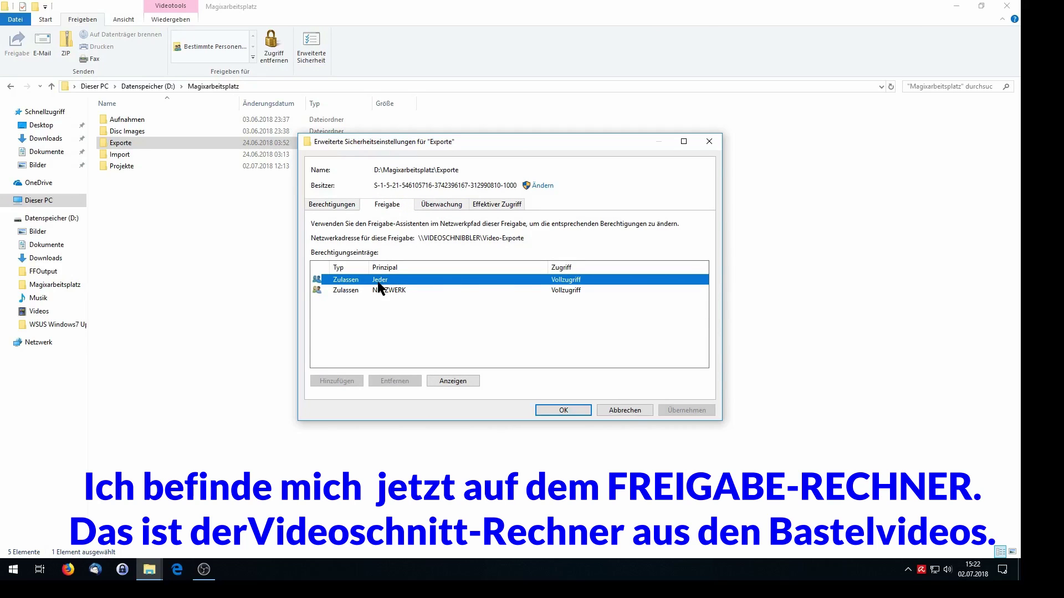
double_click(395, 292)
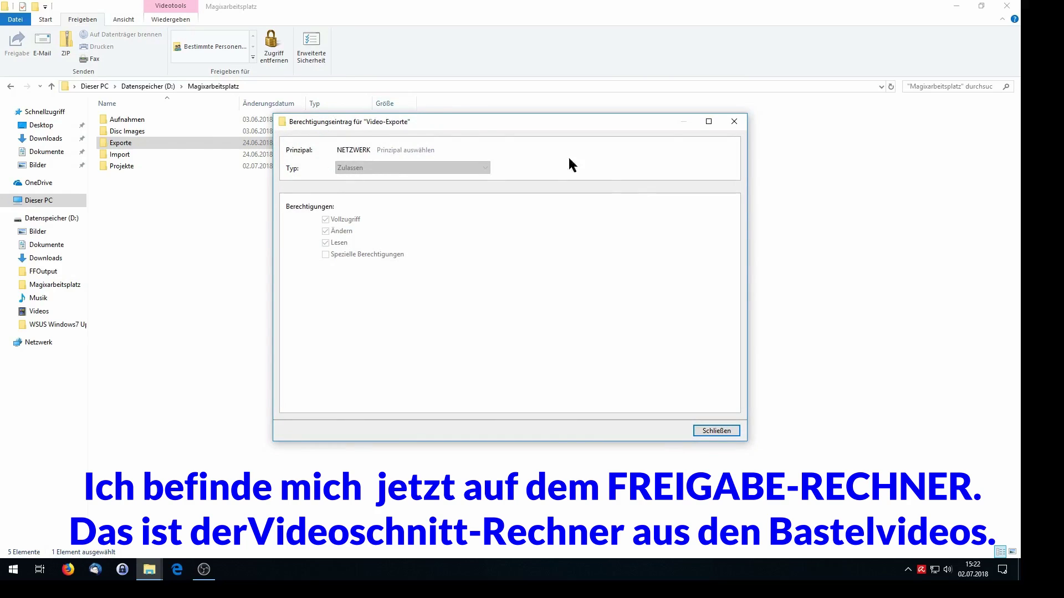
left_click(716, 430)
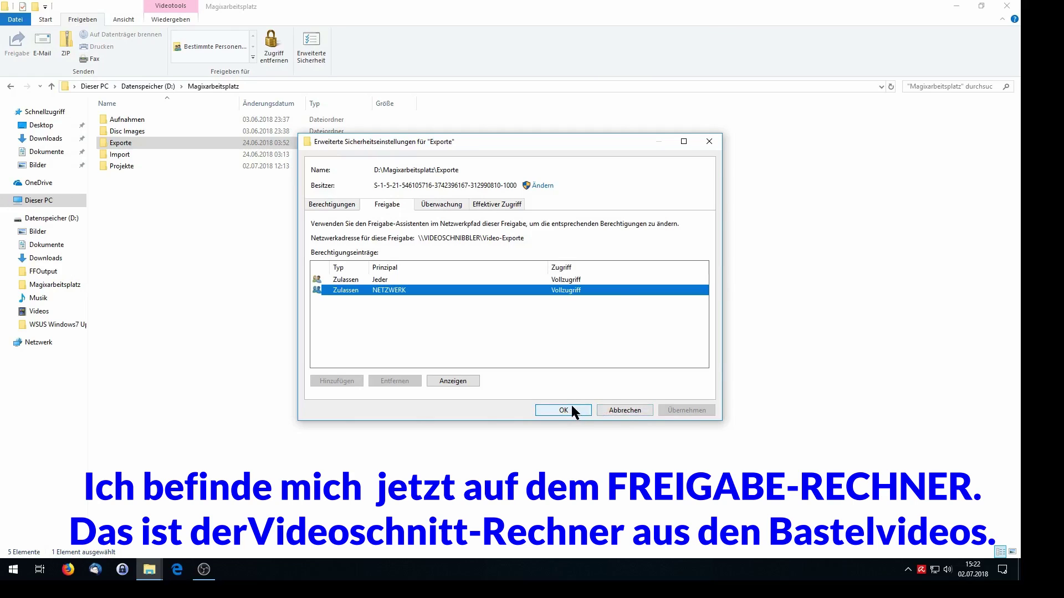
- Start a new entry in the Exporte folder's own permissions and choose NETZWERK as its principal from the found users and groups
left_click(323, 205)
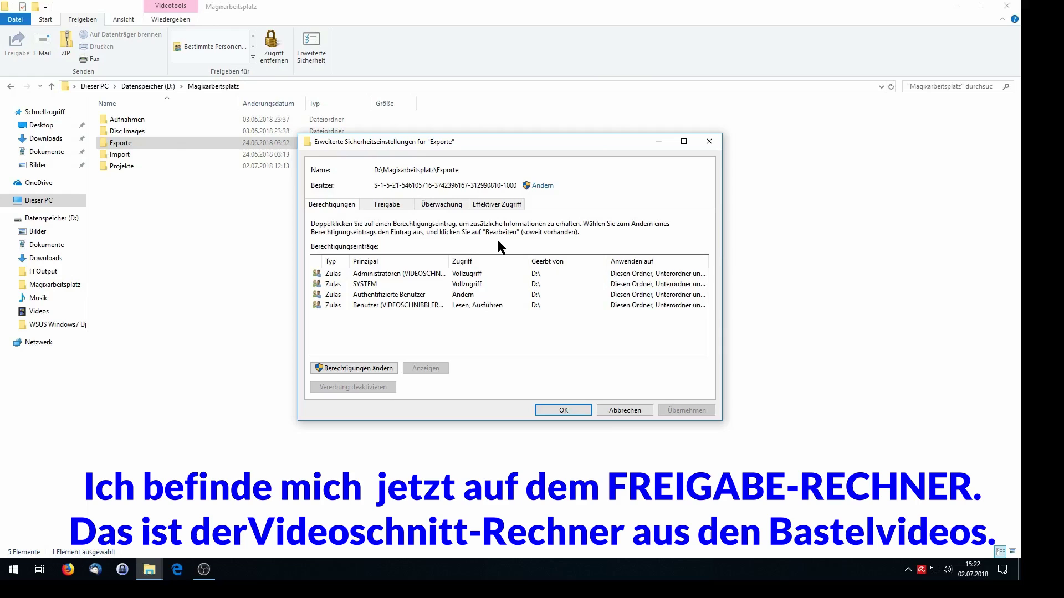
left_click(375, 368)
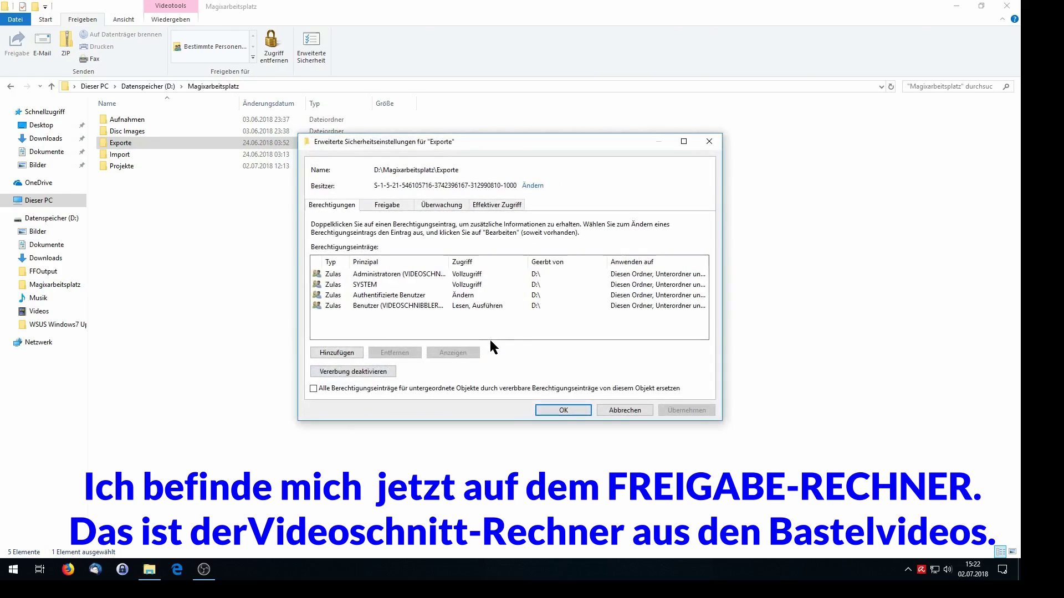
left_click(341, 353)
left_click(372, 154)
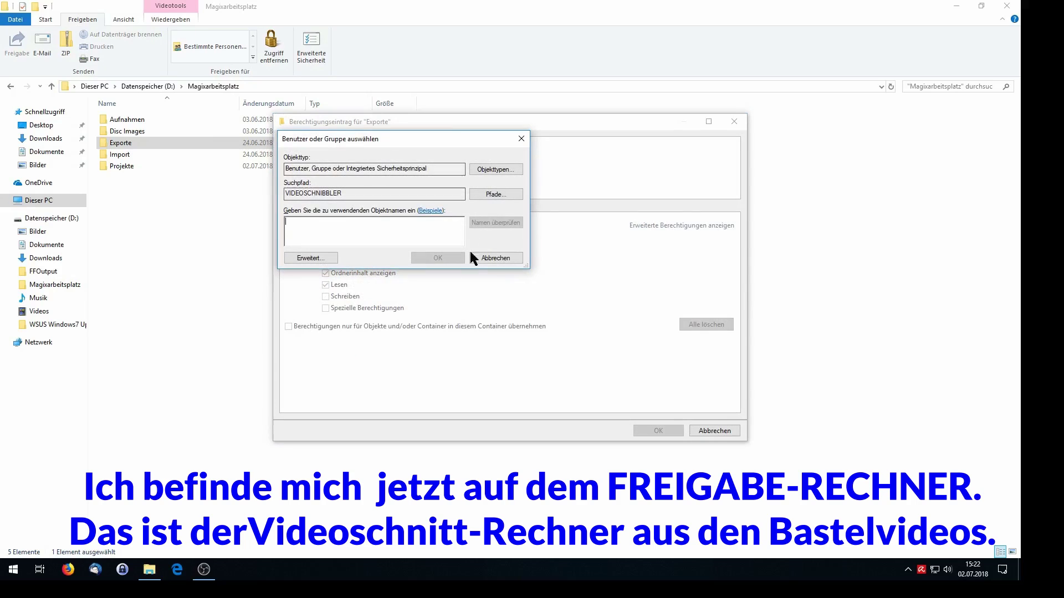
left_click(313, 259)
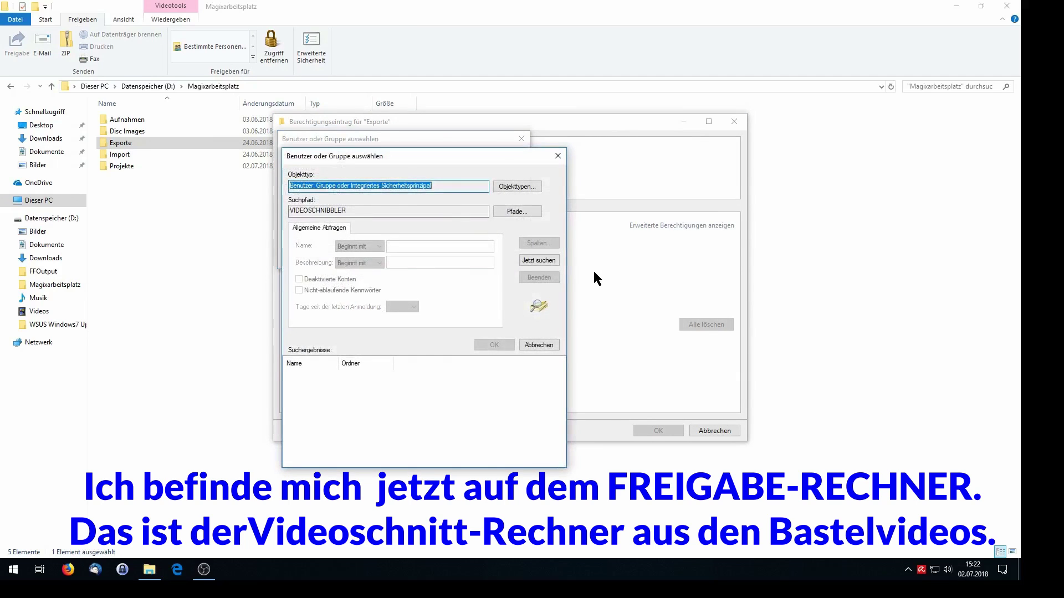
left_click(539, 260)
scroll(435, 407, "down", 5)
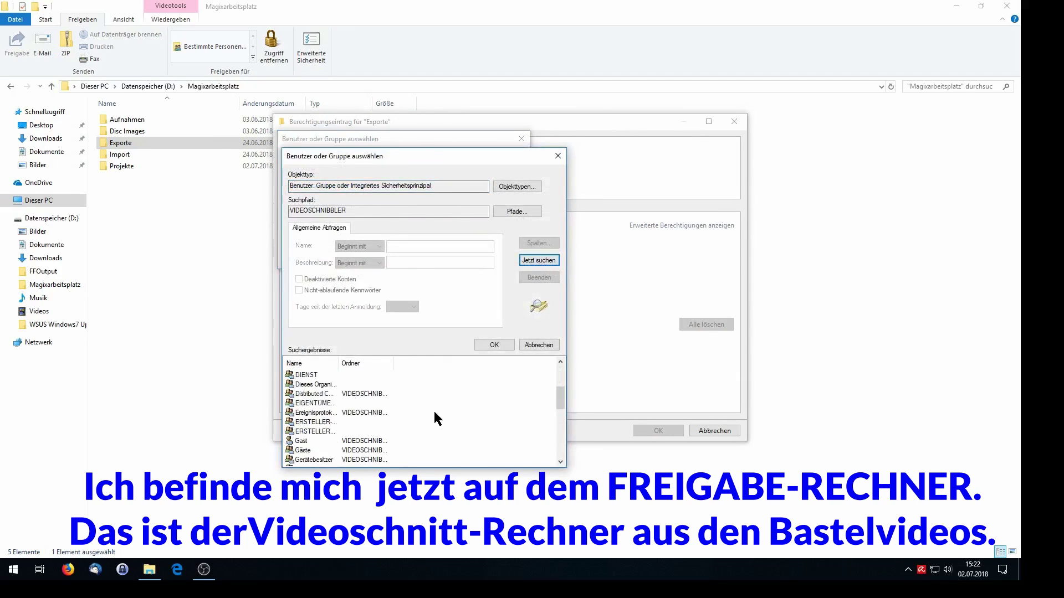
scroll(420, 424, "down", 4)
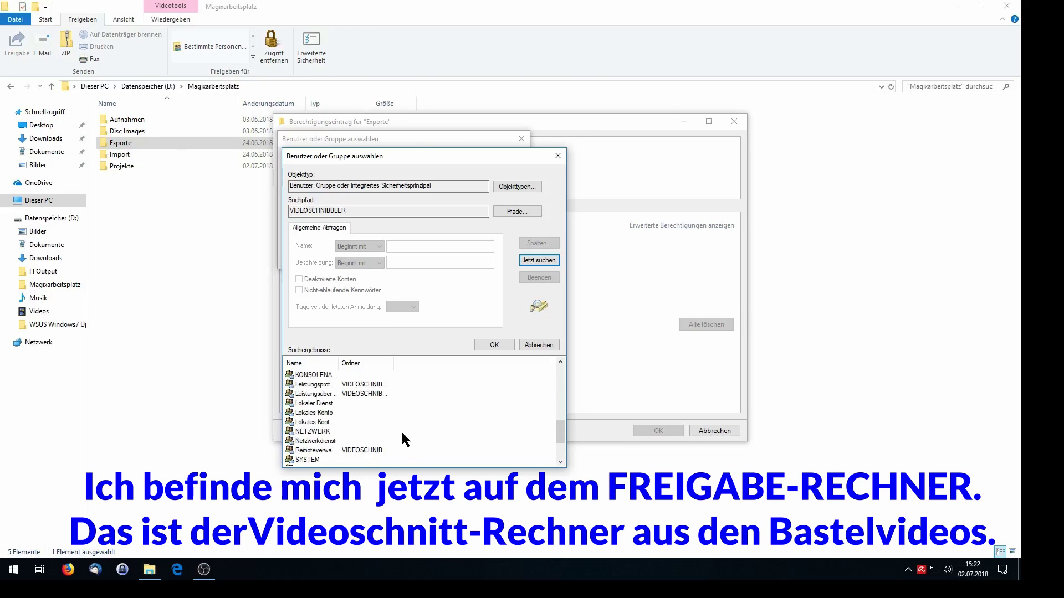
left_click(330, 433)
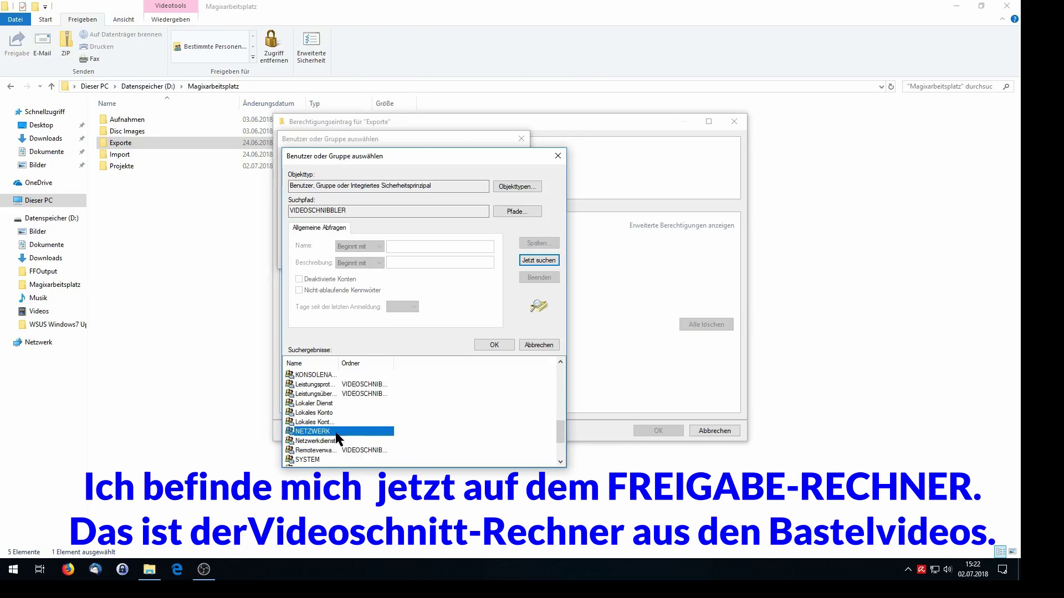
left_click(494, 345)
left_click(441, 259)
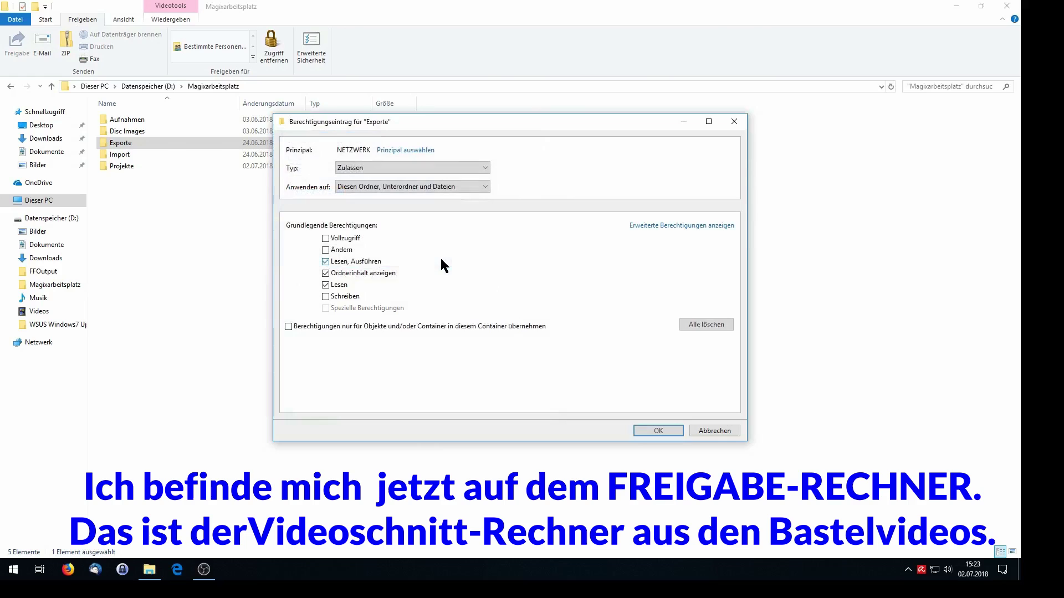
- Grant NETZWERK full control (Vollzugriff) on the Exporte folder and confirm the advanced security settings
left_click(325, 238)
left_click(648, 431)
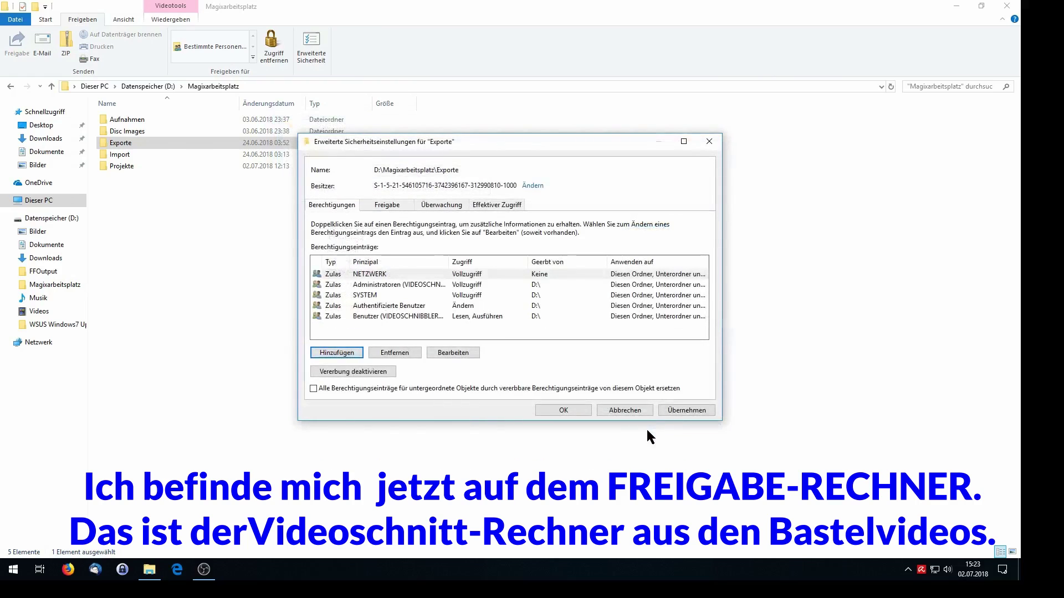
left_click(573, 406)
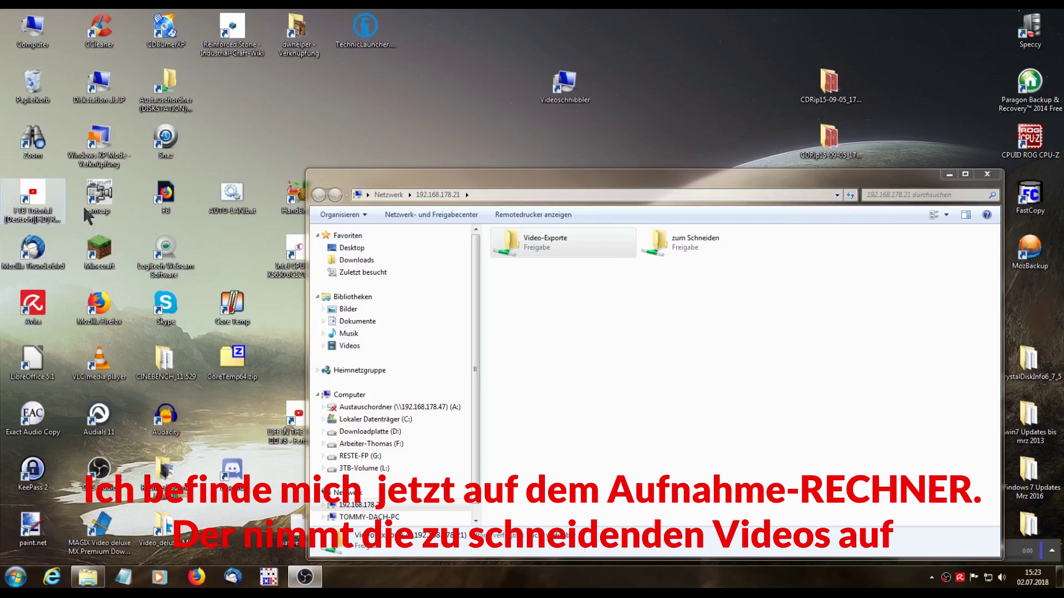
- On the recording computer, open the Video-Exporte share again to test the network access
double_click(526, 238)
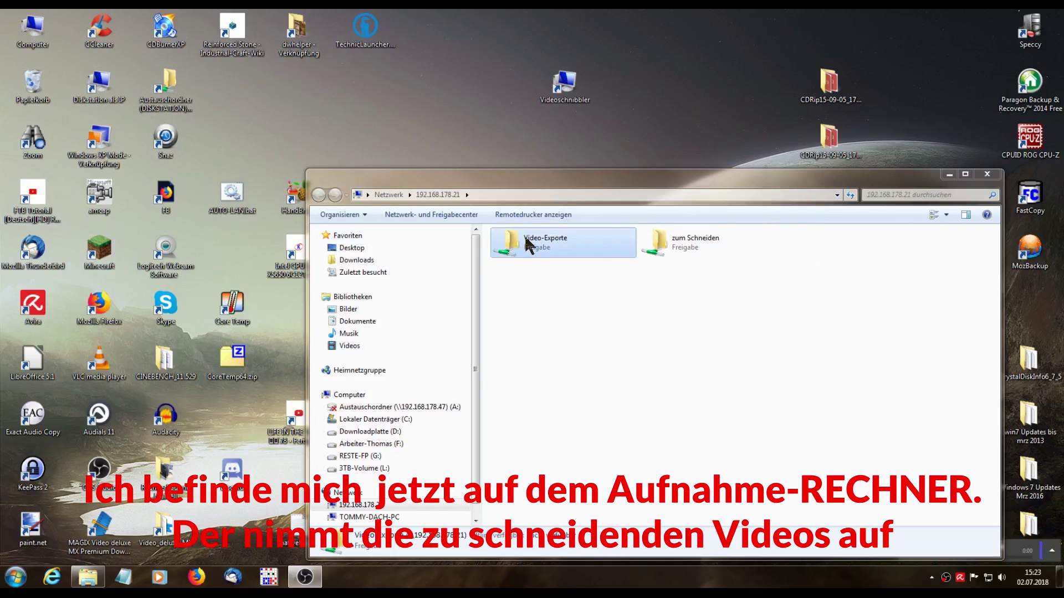